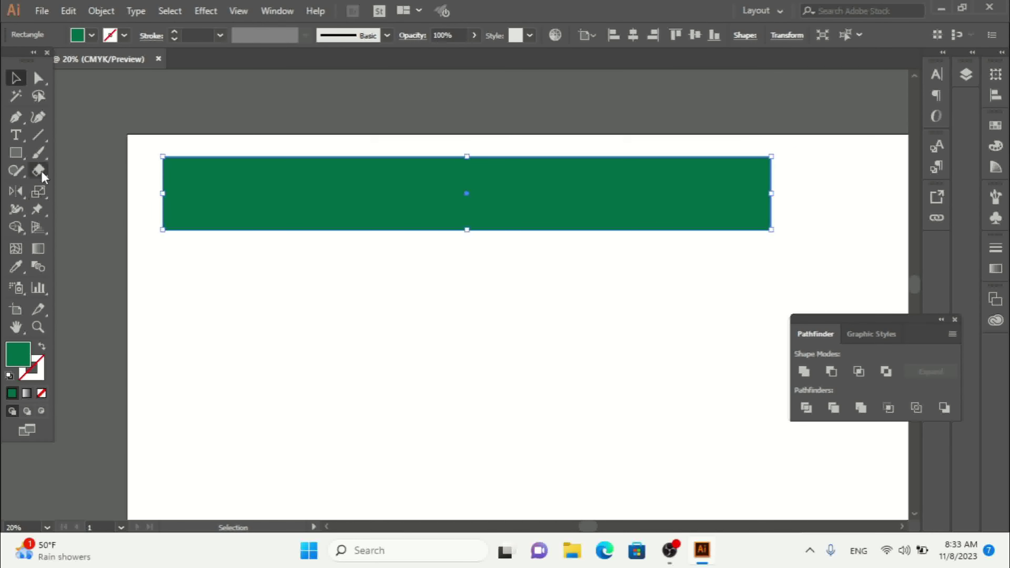
# - Open the Scale Tool's flyout to reach the Shear and Reshape tools for the green rectangle
pyautogui.click(38, 191)
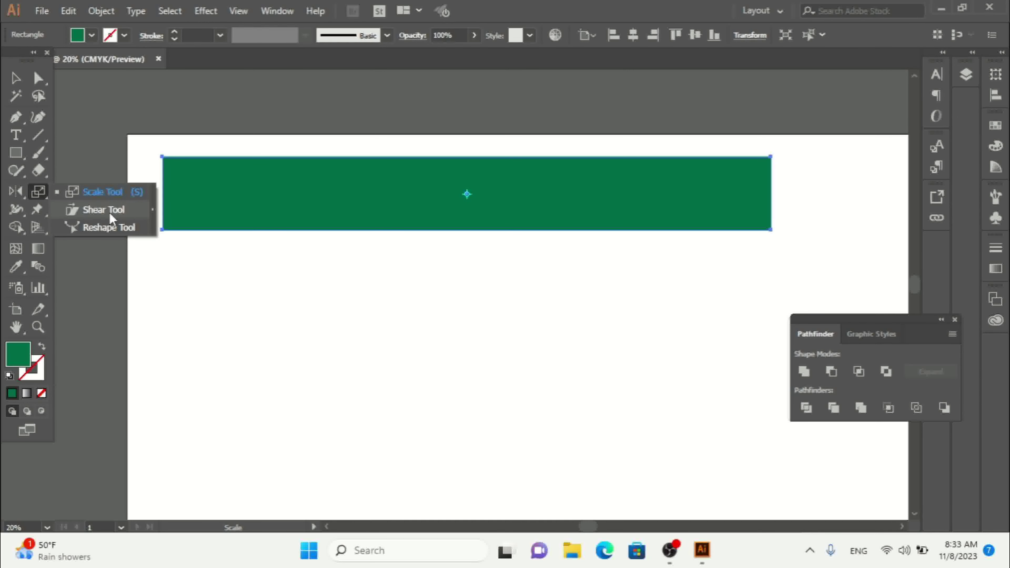
# - Try shearing the green rectangle into a diagonal band with the Shear Tool, dismissing the can't-shear warning
pyautogui.click(99, 211)
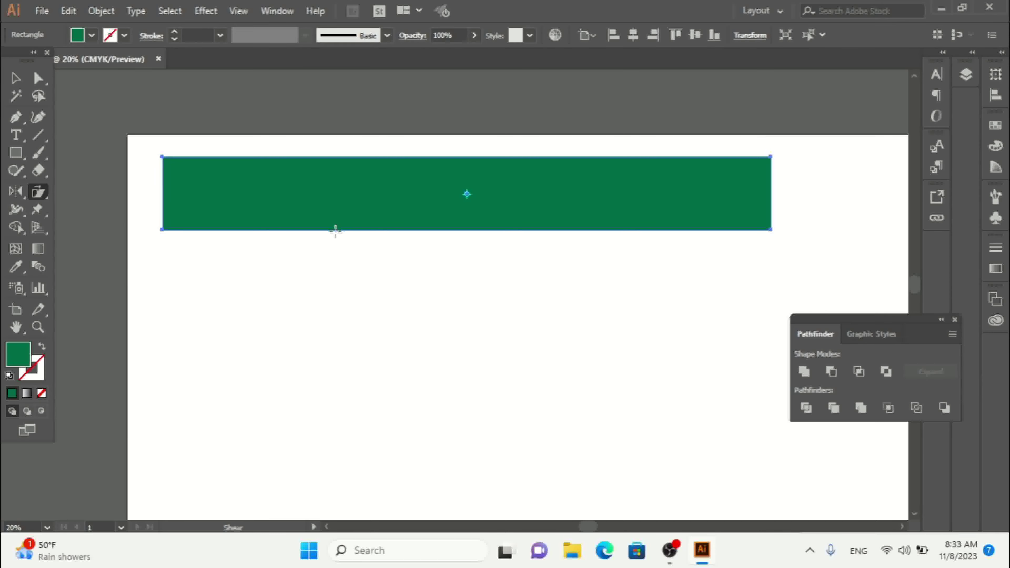
pyautogui.click(38, 192)
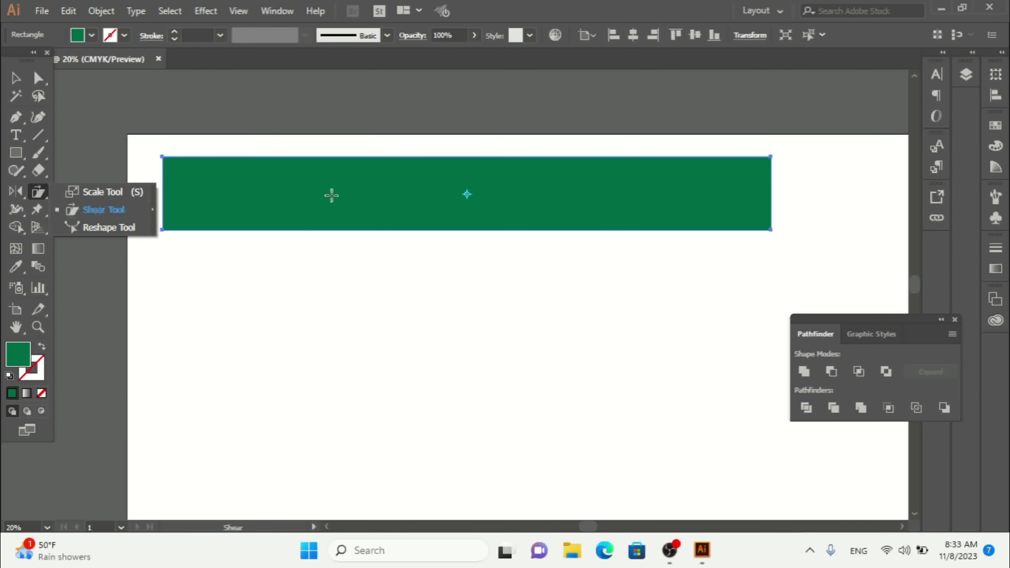
pyautogui.click(432, 185)
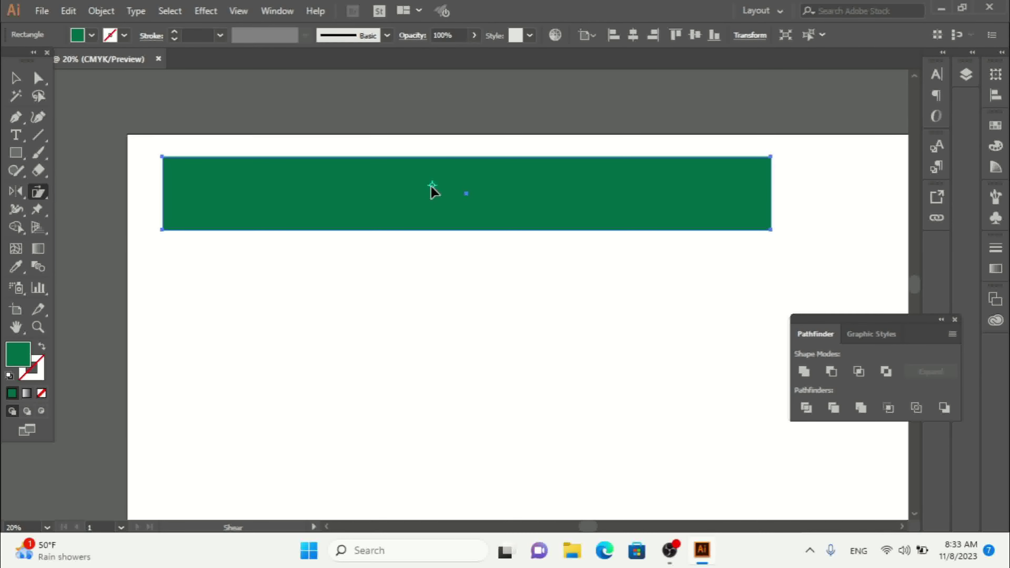
pyautogui.hotkey('ctrl', 'z')
pyautogui.moveTo(453, 266); pyautogui.dragTo(411, 265)
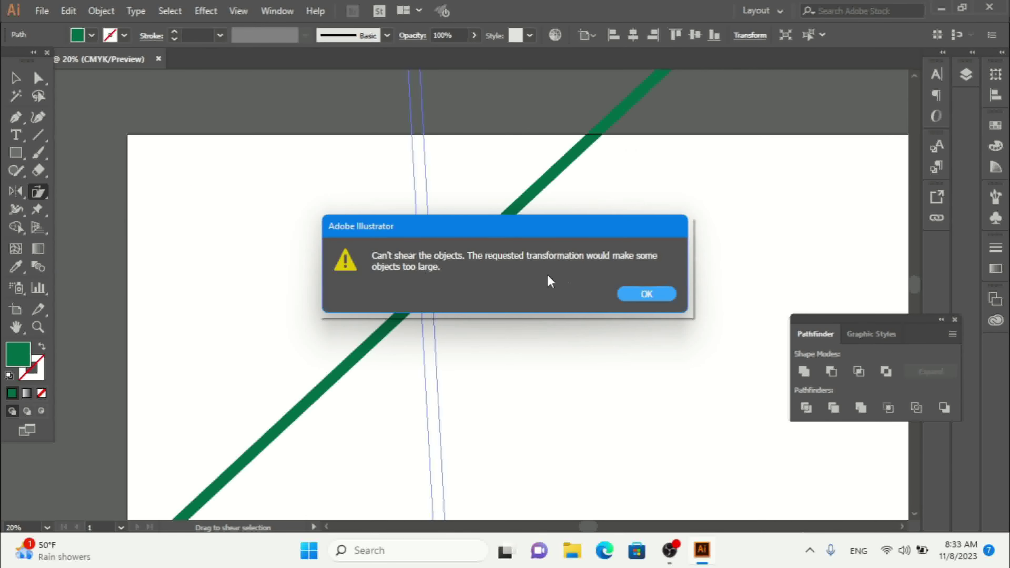
pyautogui.click(646, 294)
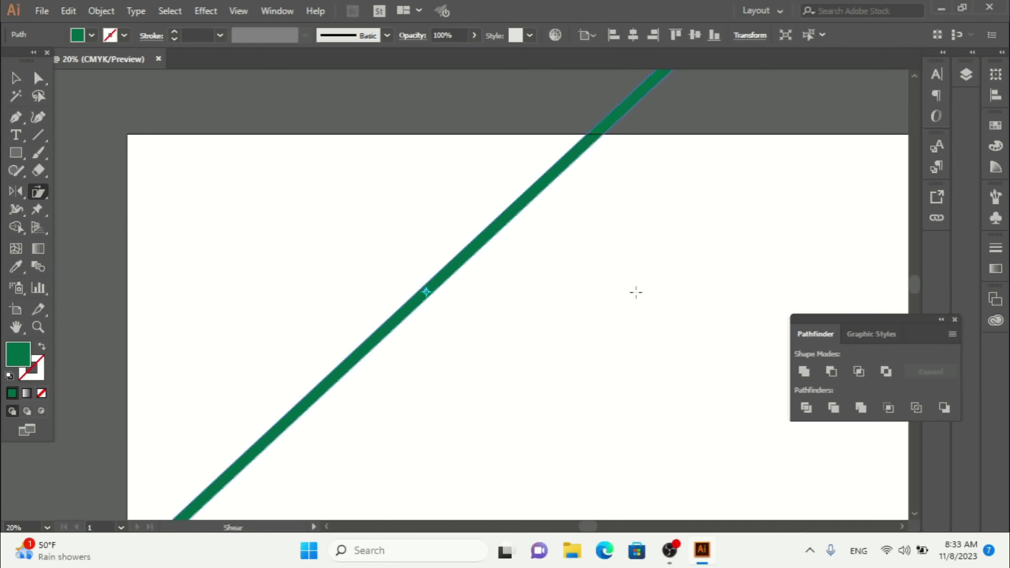
# - Undo, retry the diagonal shear, dismiss the warning again, and delete the rectangle
pyautogui.hotkey('ctrl', 'z')
pyautogui.hotkey('ctrl', 'z')
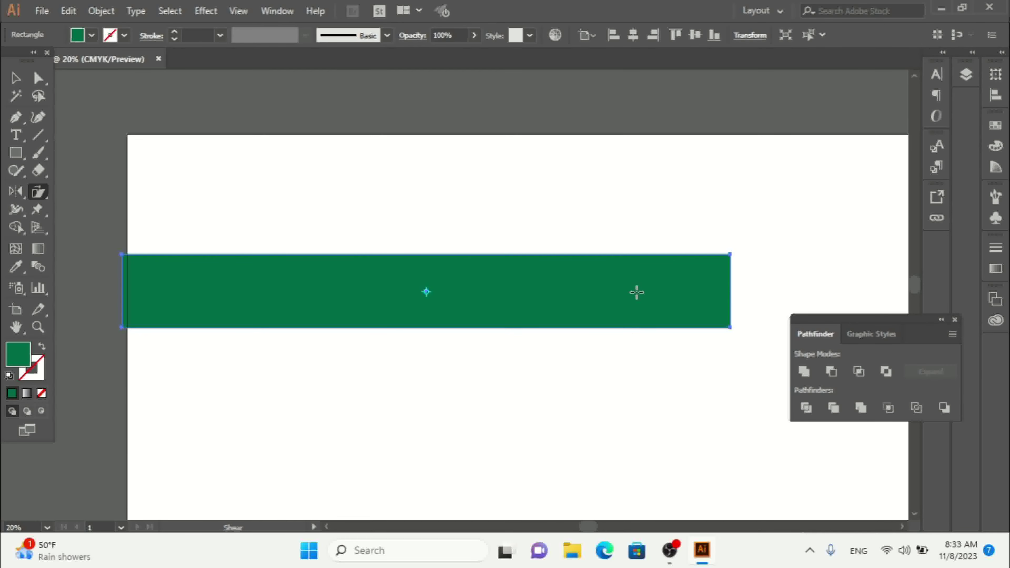
pyautogui.moveTo(430, 284); pyautogui.dragTo(447, 274)
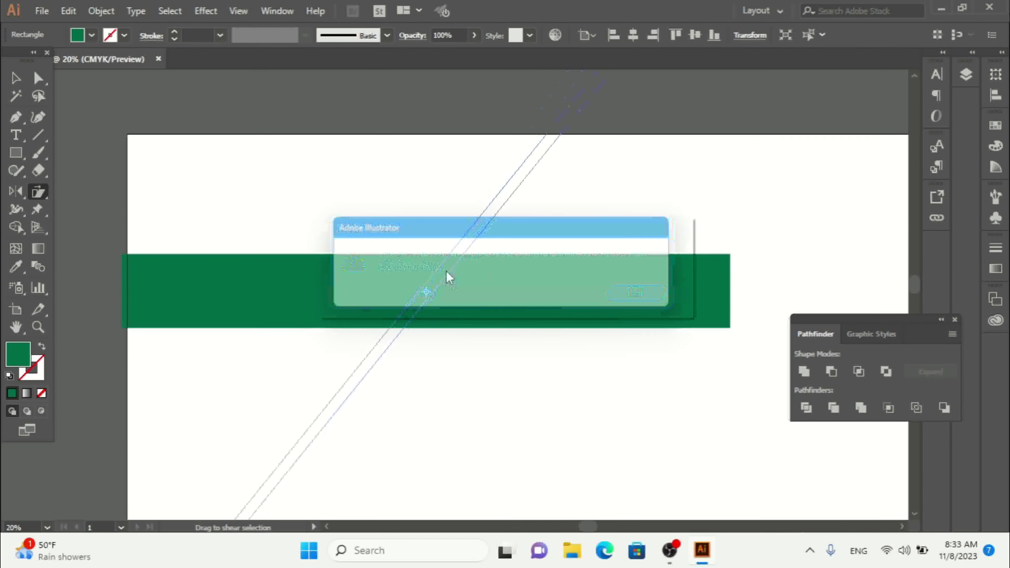
pyautogui.click(642, 297)
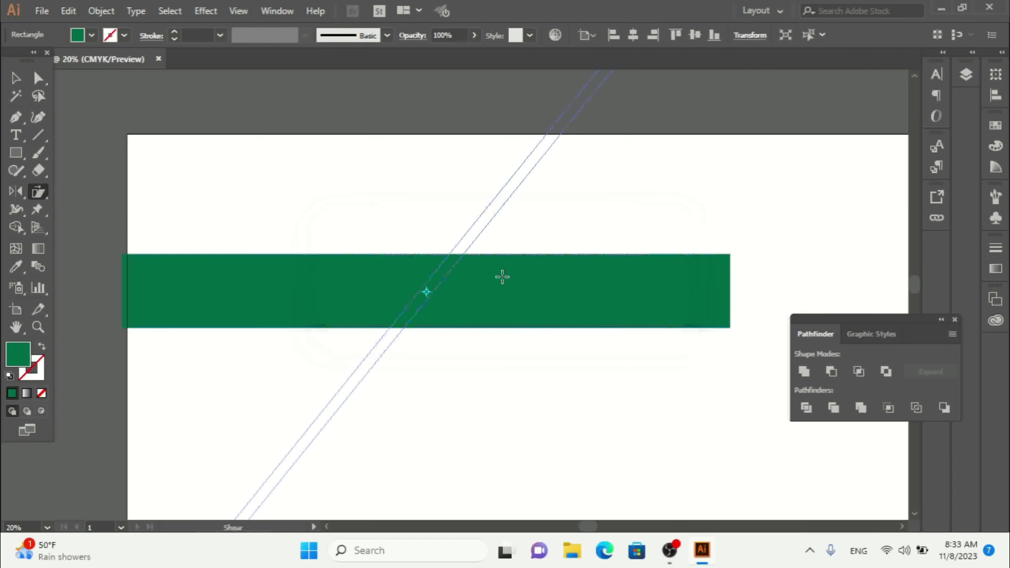
pyautogui.press('Delete')
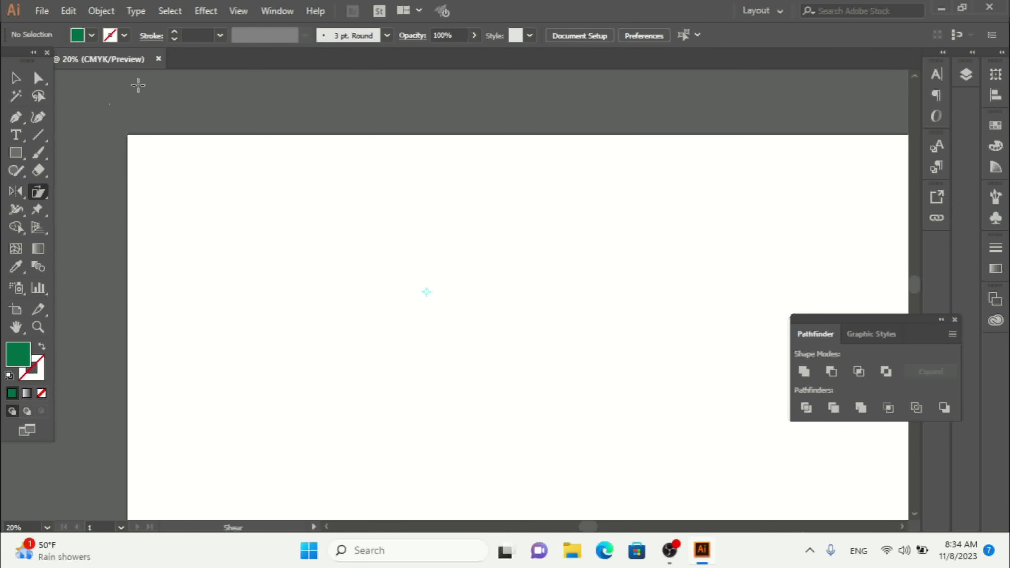
# - Switch to the Ellipse Tool and draw a large green circle near the artboard's top centre
pyautogui.moveTo(23, 153); pyautogui.dragTo(75, 189)
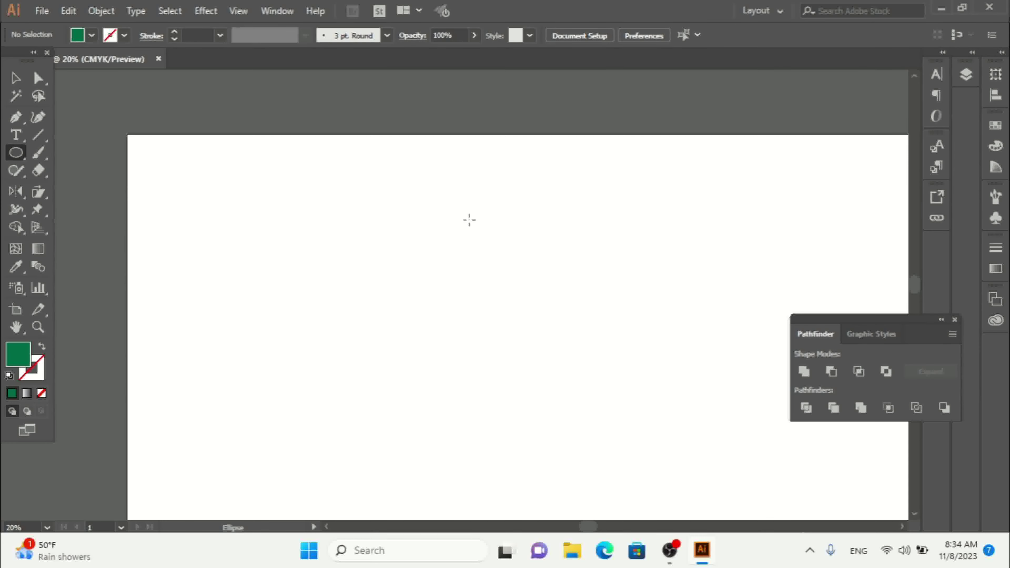
pyautogui.moveTo(465, 216); pyautogui.dragTo(547, 322)
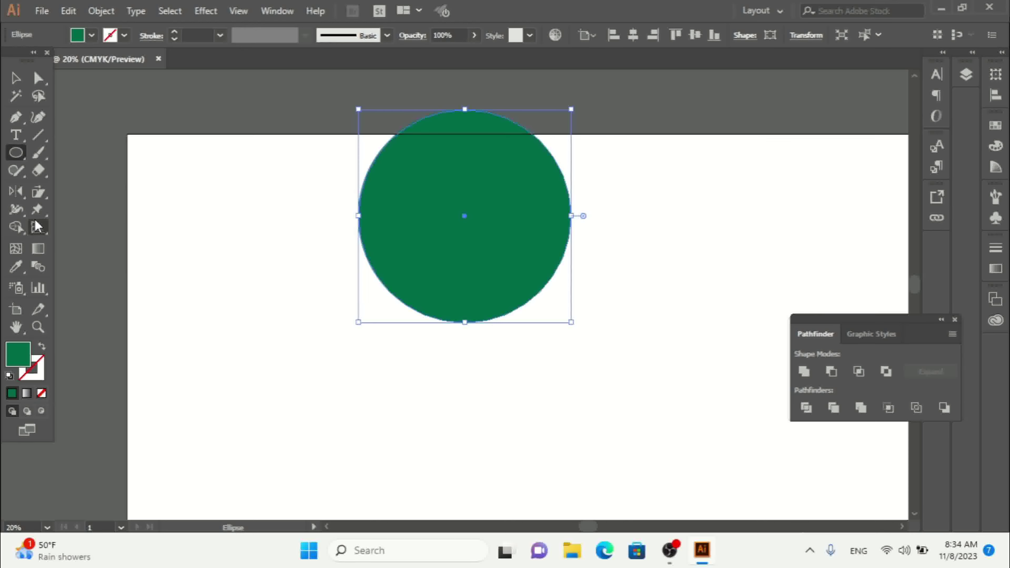
pyautogui.click(38, 192)
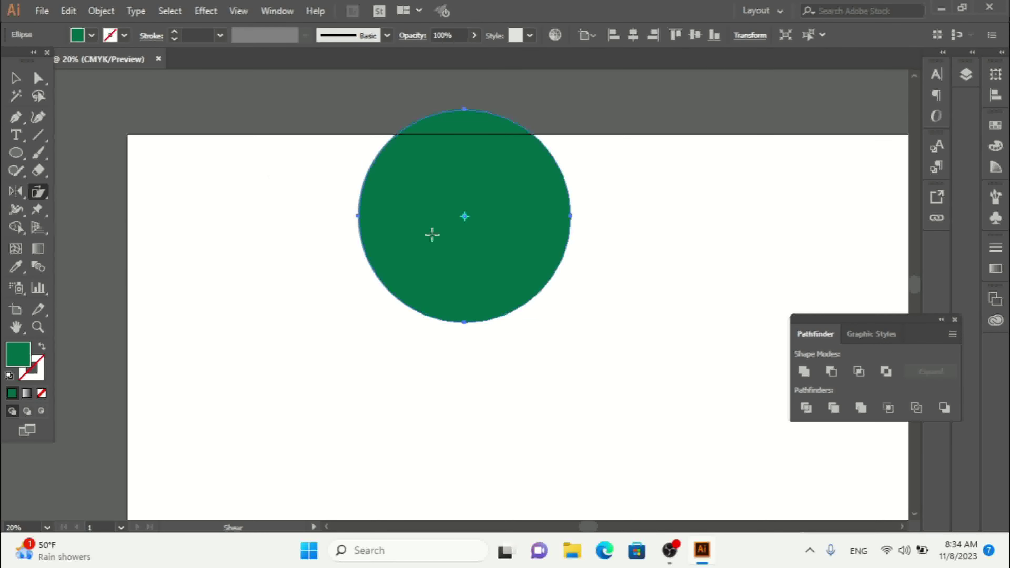
# - Shear the green circle into a slanted ellipse leaning lower right, dismissing the can't-shear warning
pyautogui.moveTo(477, 149); pyautogui.dragTo(480, 184)
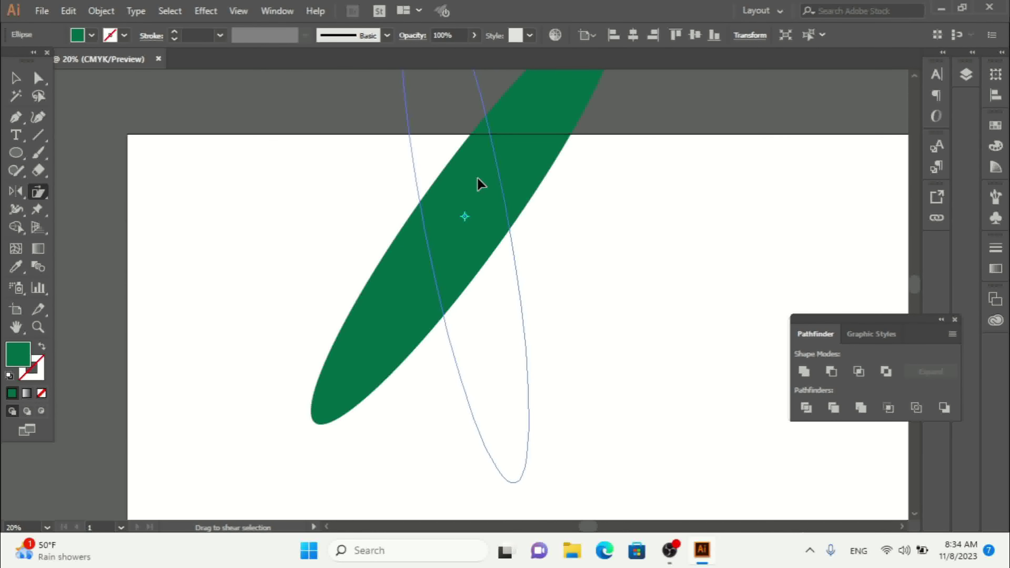
pyautogui.moveTo(478, 179); pyautogui.dragTo(491, 207)
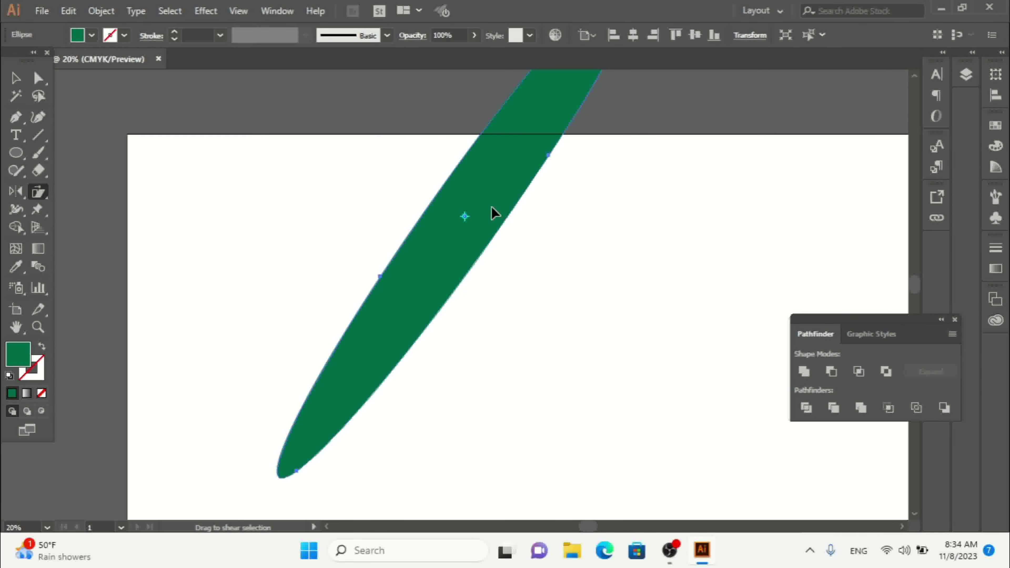
pyautogui.moveTo(419, 202); pyautogui.dragTo(395, 213)
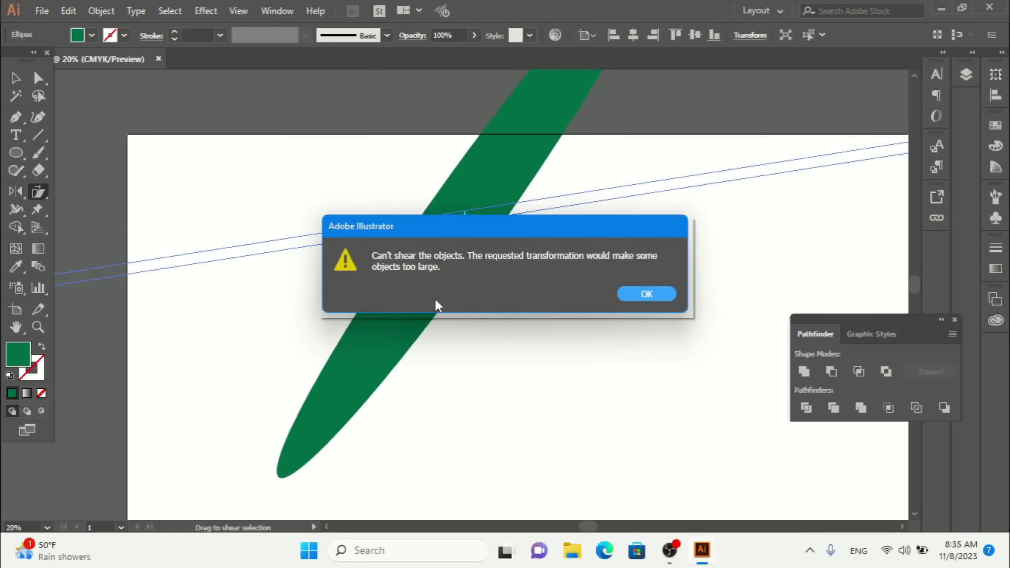
pyautogui.click(652, 294)
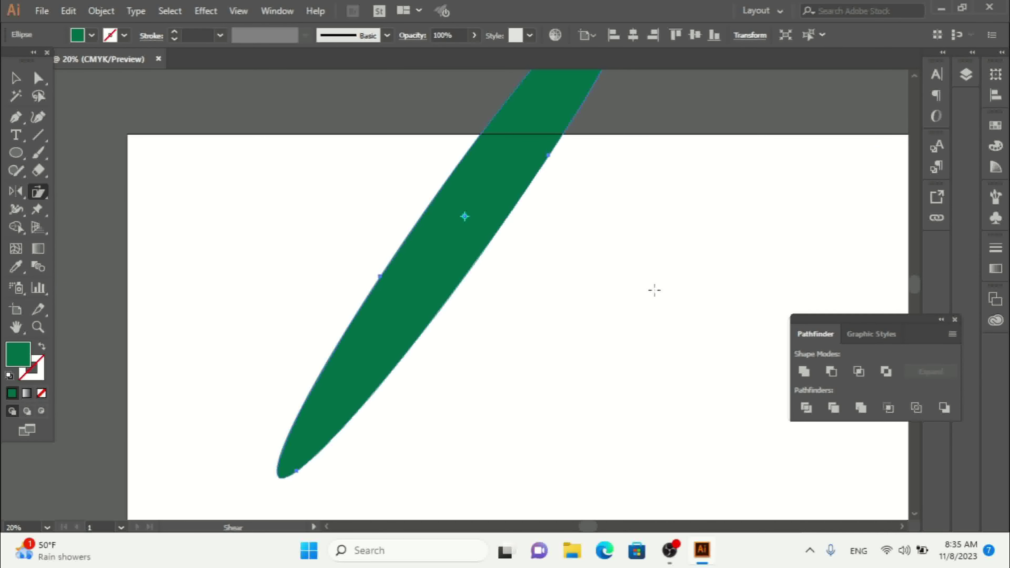
# - Move the shear reference point down-left, shear the ellipse further, then delete it
pyautogui.moveTo(464, 217); pyautogui.dragTo(290, 458)
pyautogui.moveTo(408, 266); pyautogui.dragTo(632, 82)
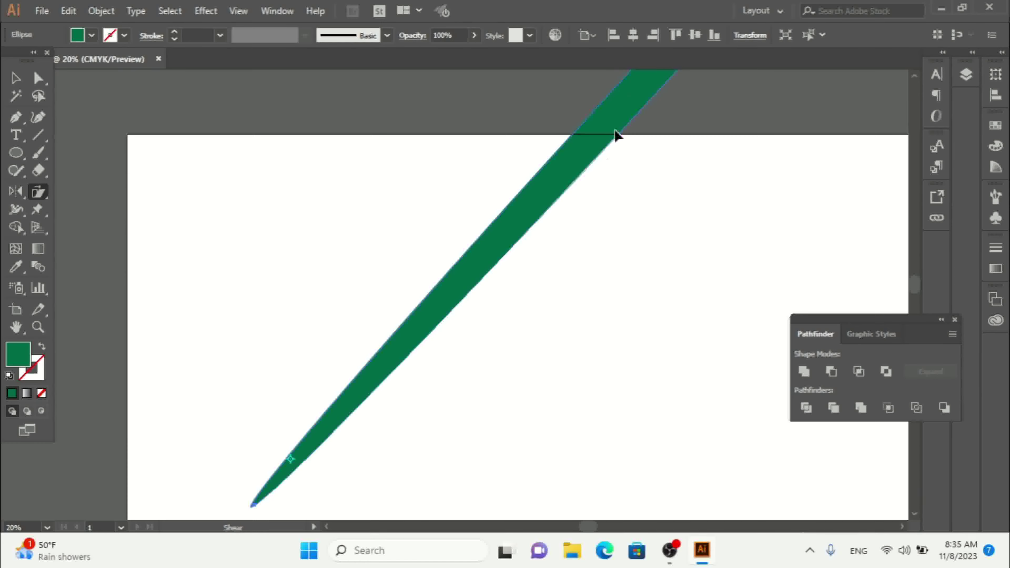
pyautogui.moveTo(521, 263)
pyautogui.mouseDown()
pyautogui.moveTo(384, 350)
pyautogui.moveTo(266, 445)
pyautogui.moveTo(322, 301)
pyautogui.moveTo(309, 406)
pyautogui.moveTo(361, 307)
pyautogui.moveTo(335, 368)
pyautogui.moveTo(320, 350)
pyautogui.moveTo(316, 404)
pyautogui.moveTo(317, 343)
pyautogui.mouseUp()
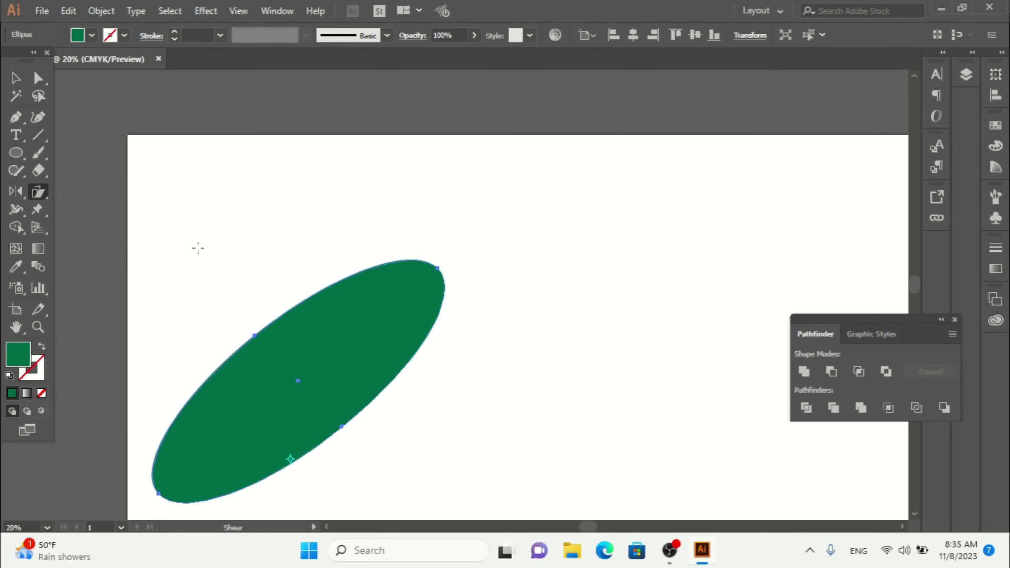
pyautogui.click(16, 77)
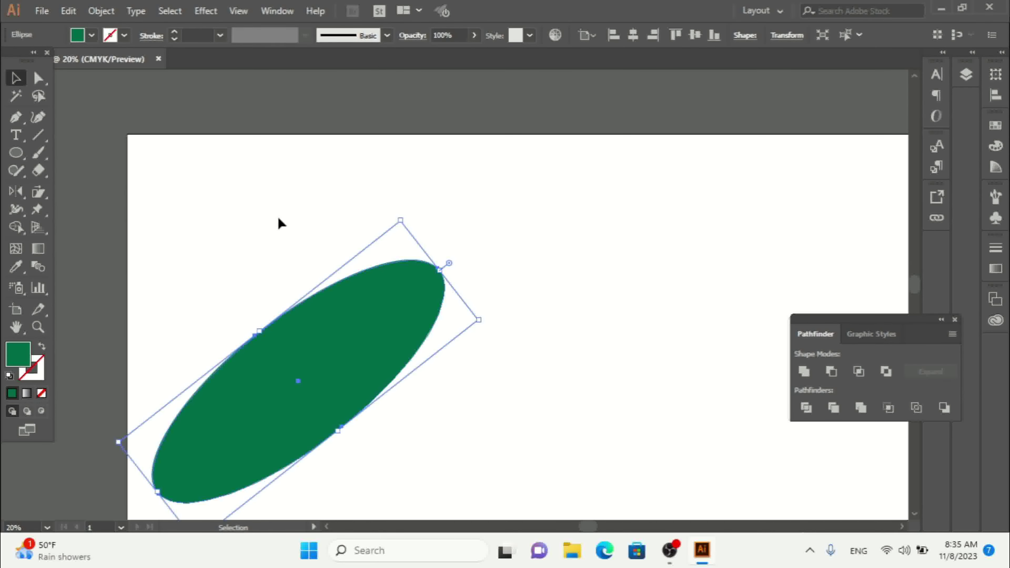
pyautogui.press('Delete')
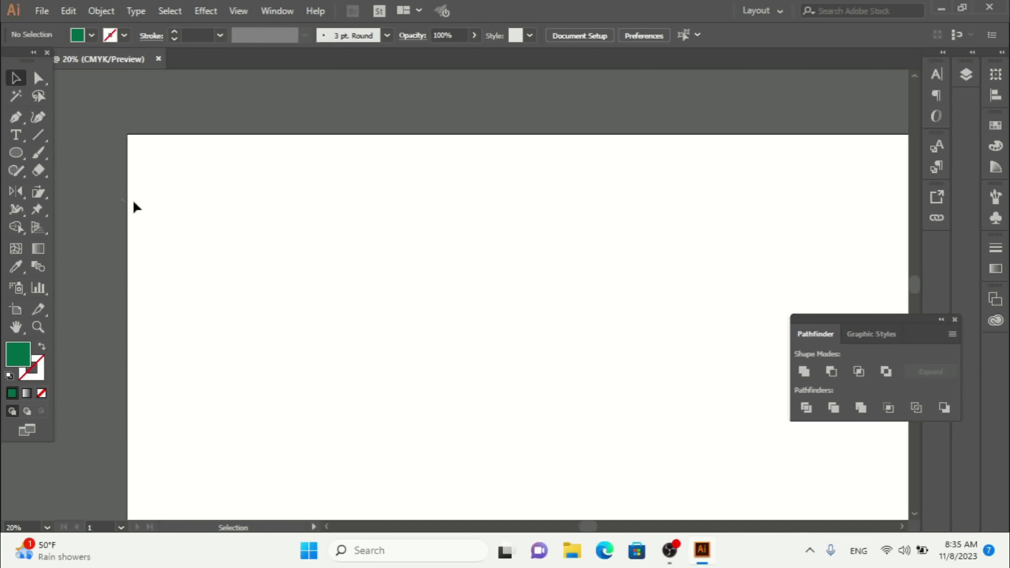
# - Draw a new green circle near the artboard's upper left with the Ellipse Tool
pyautogui.click(42, 196)
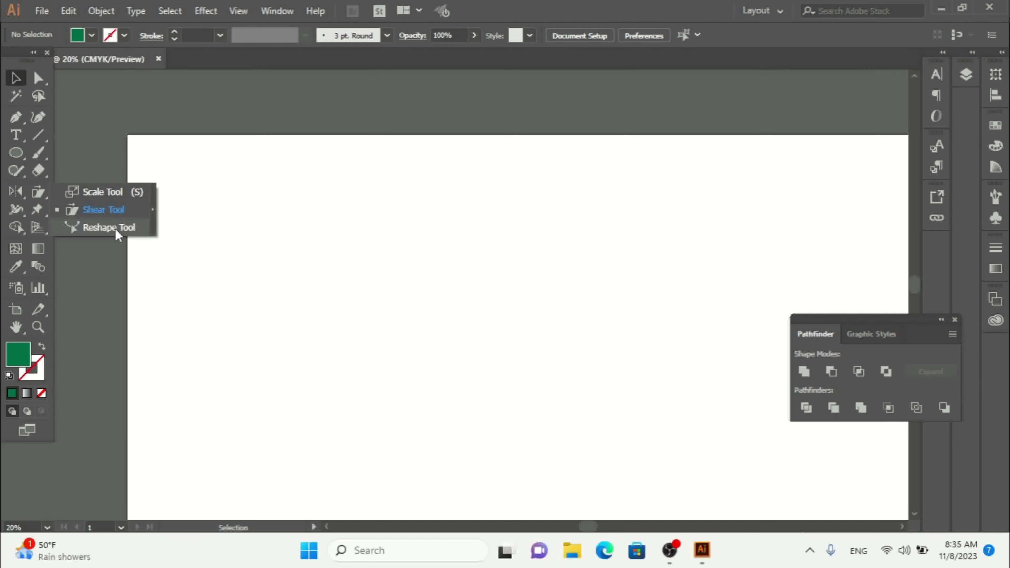
pyautogui.click(15, 153)
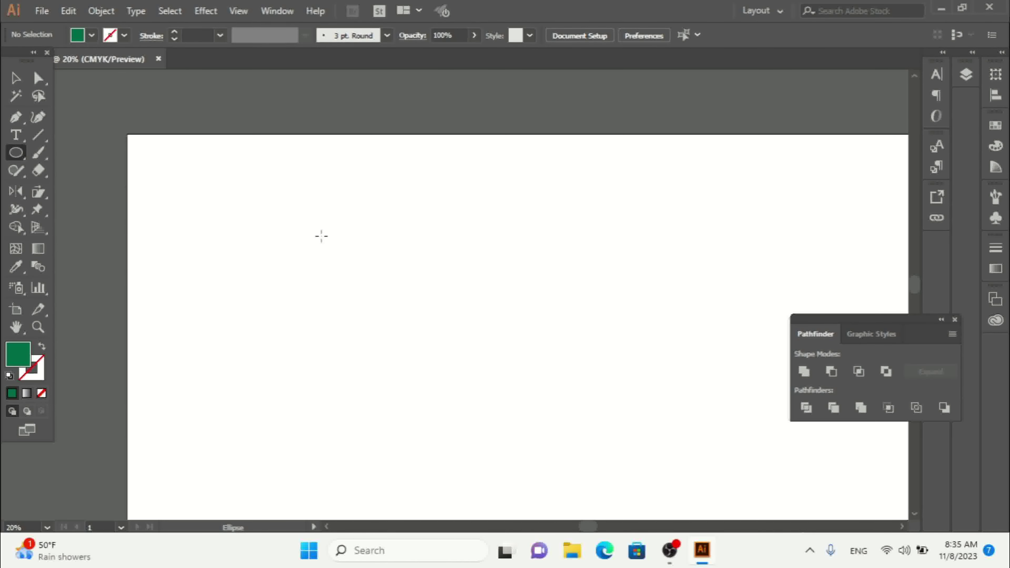
pyautogui.moveTo(328, 215); pyautogui.dragTo(363, 268)
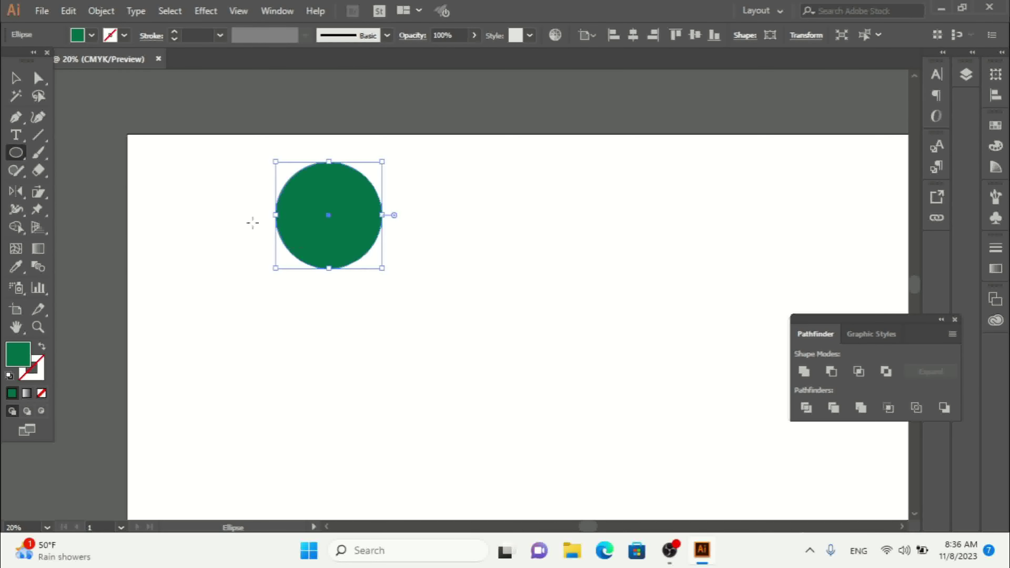
# - Try reshaping the circle's top anchor points with the Reshape Tool, leaving its shape unchanged
pyautogui.click(38, 193)
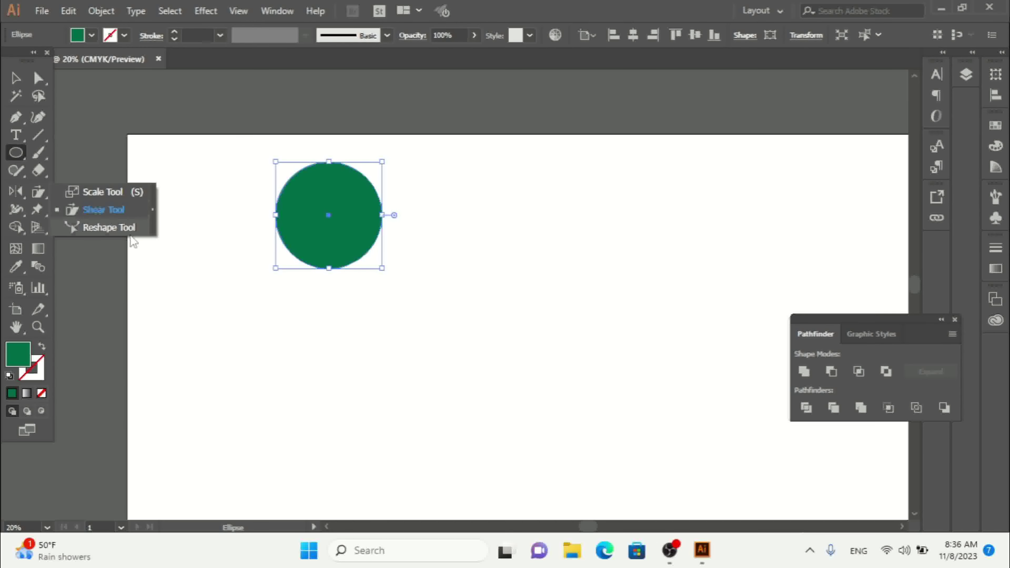
pyautogui.click(117, 231)
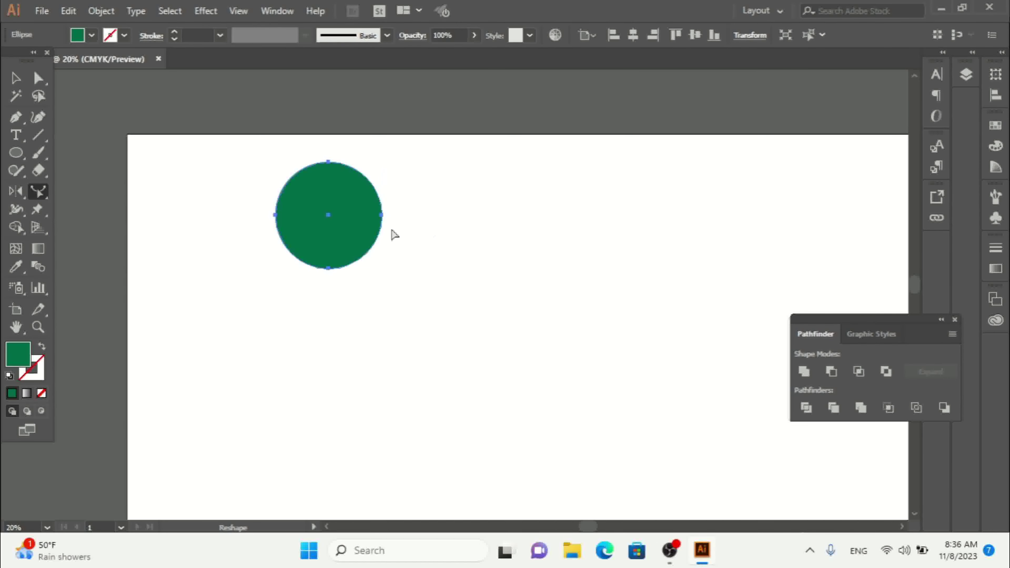
pyautogui.click(329, 162)
pyautogui.hotkey('ctrl', '=')
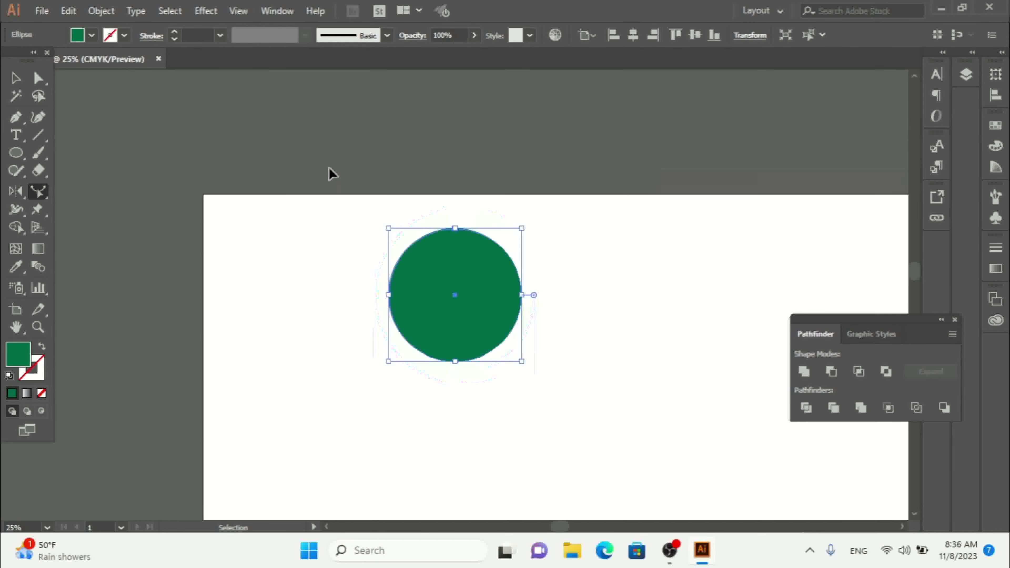
pyautogui.hotkey('ctrl', '=')
pyautogui.hotkey('ctrl', '=')
pyautogui.hotkey('ctrl', '=')
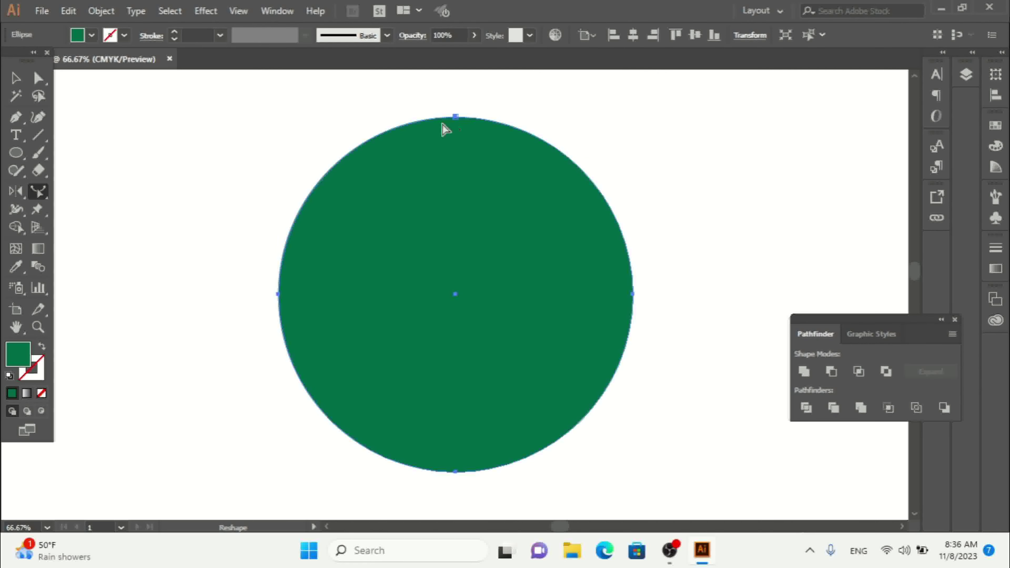
pyautogui.moveTo(456, 117)
pyautogui.mouseDown()
pyautogui.moveTo(226, 106)
pyautogui.moveTo(533, 108)
pyautogui.moveTo(446, 105)
pyautogui.mouseUp()
pyautogui.hotkey('ctrl', '-')
pyautogui.hotkey('ctrl', '-')
pyautogui.hotkey('ctrl', '-')
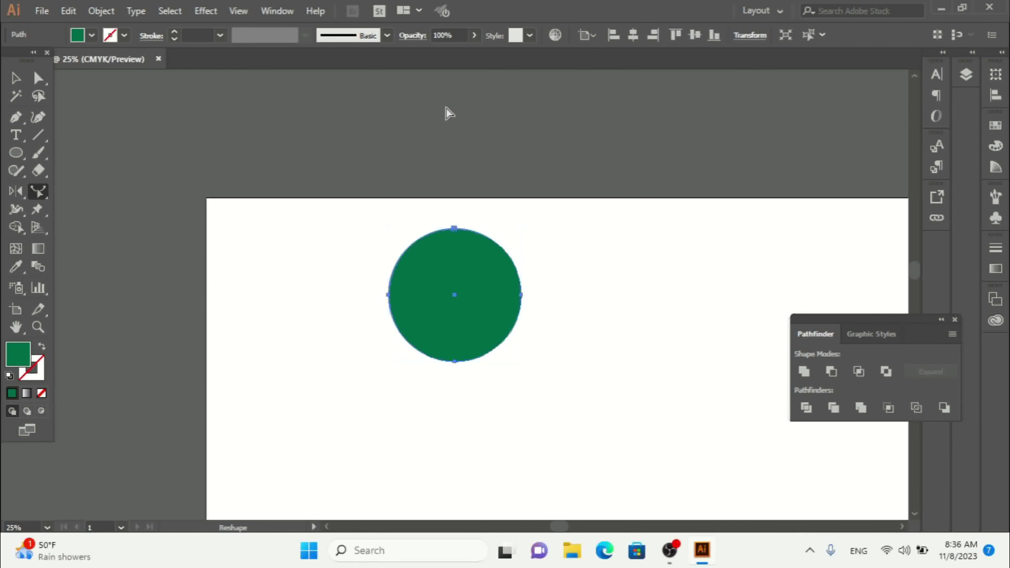
pyautogui.moveTo(479, 274); pyautogui.dragTo(363, 230)
# - Move the green circle a little lower on the artboard
pyautogui.click(16, 78)
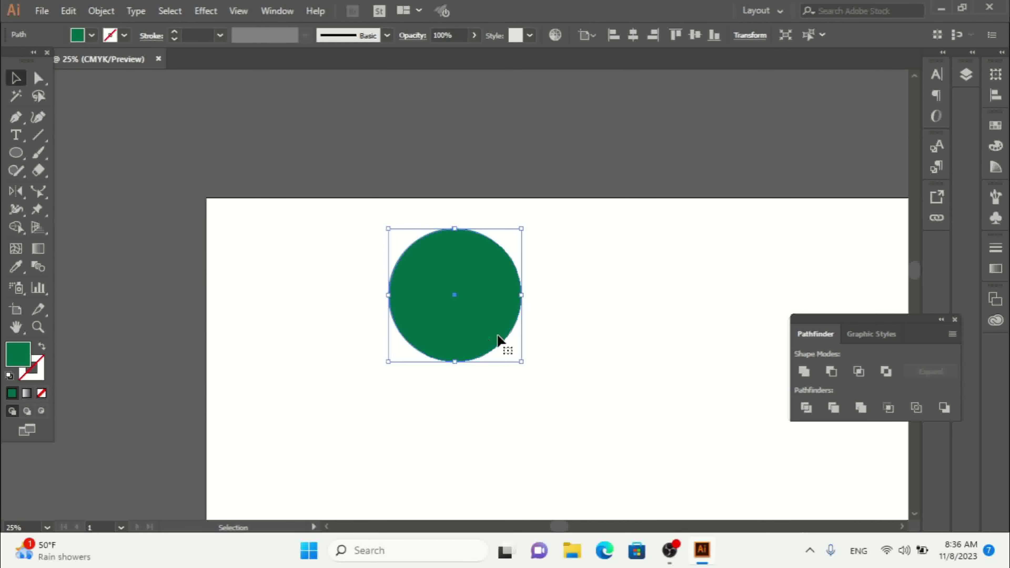
pyautogui.hotkey('ctrl', '-')
pyautogui.moveTo(479, 336); pyautogui.dragTo(473, 355)
pyautogui.click(902, 526)
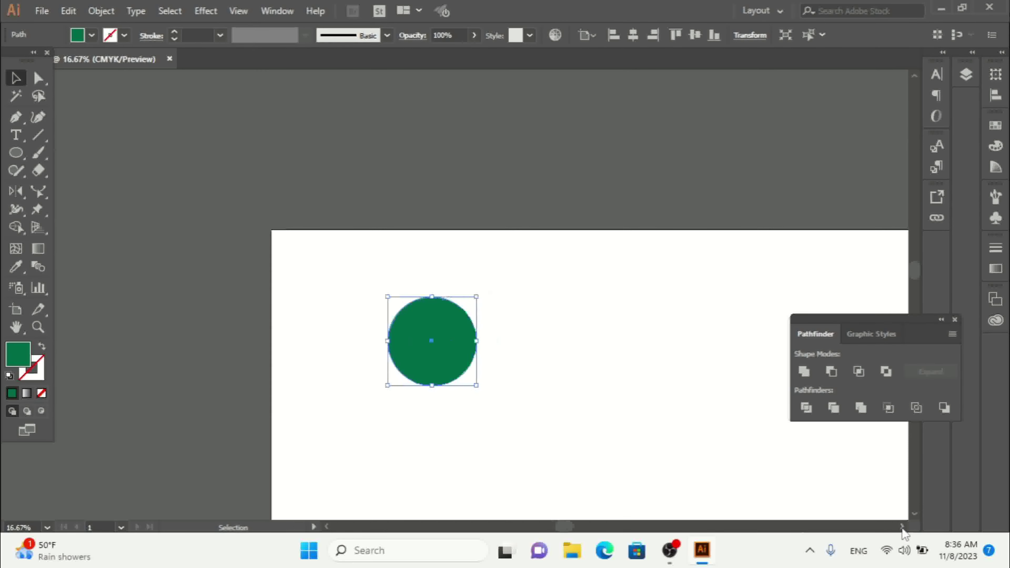
# - Alt-drag copies of the circle into two overlapping rows of three green circles
pyautogui.click(902, 526)
pyautogui.click(902, 526)
pyautogui.click(902, 527)
pyautogui.click(915, 514)
pyautogui.click(915, 513)
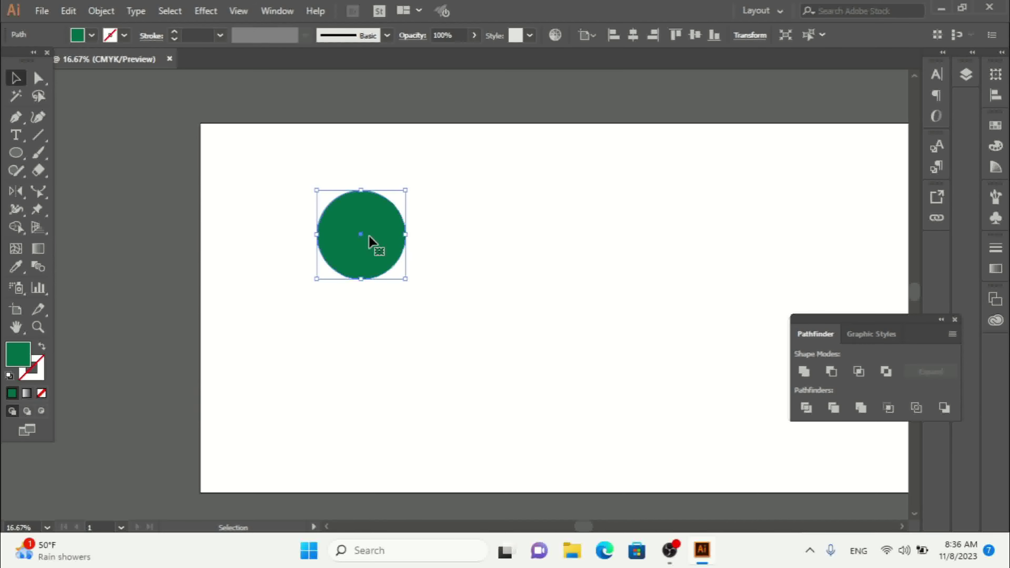
pyautogui.moveTo(369, 236); pyautogui.dragTo(425, 299)
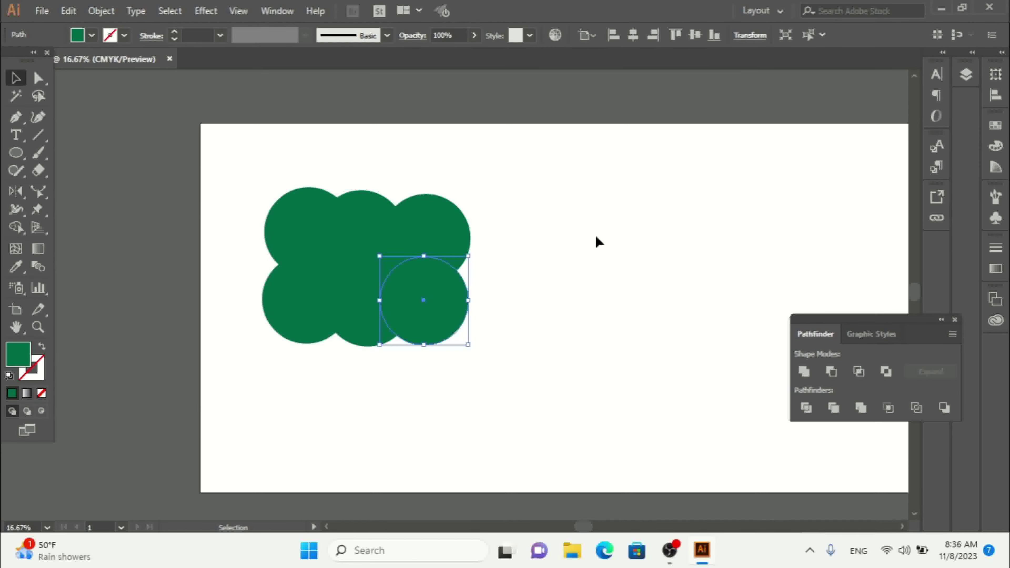
pyautogui.click(549, 187)
# - Select all six circles, group them, and nudge the group up slightly
pyautogui.moveTo(402, 294); pyautogui.dragTo(160, 357)
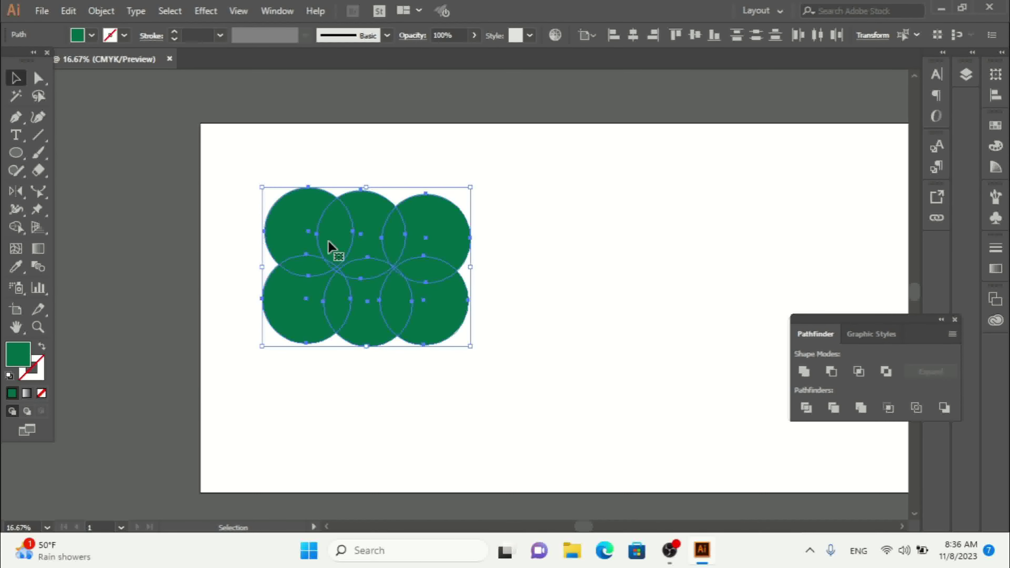
pyautogui.rightClick(341, 229)
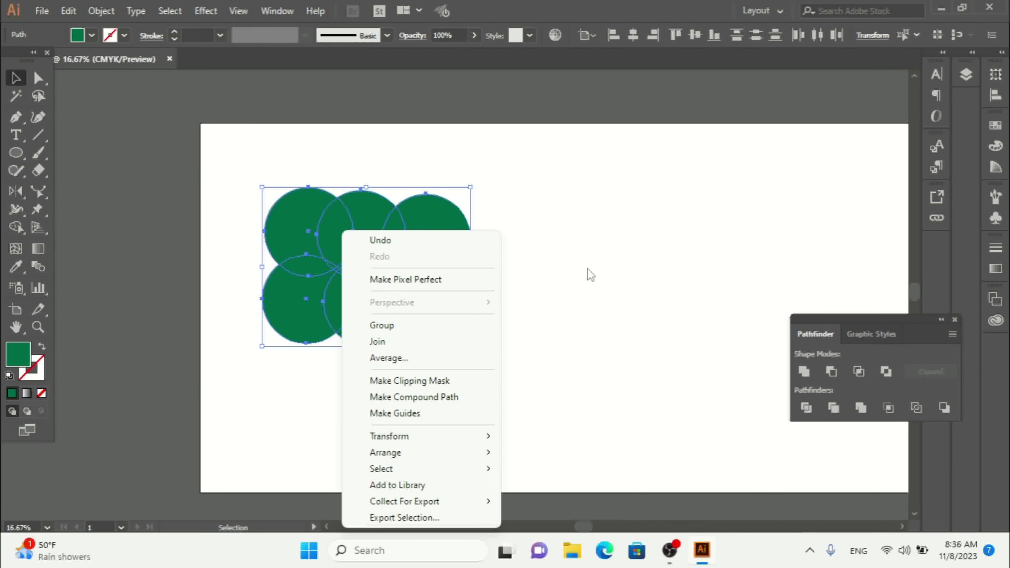
pyautogui.click(409, 212)
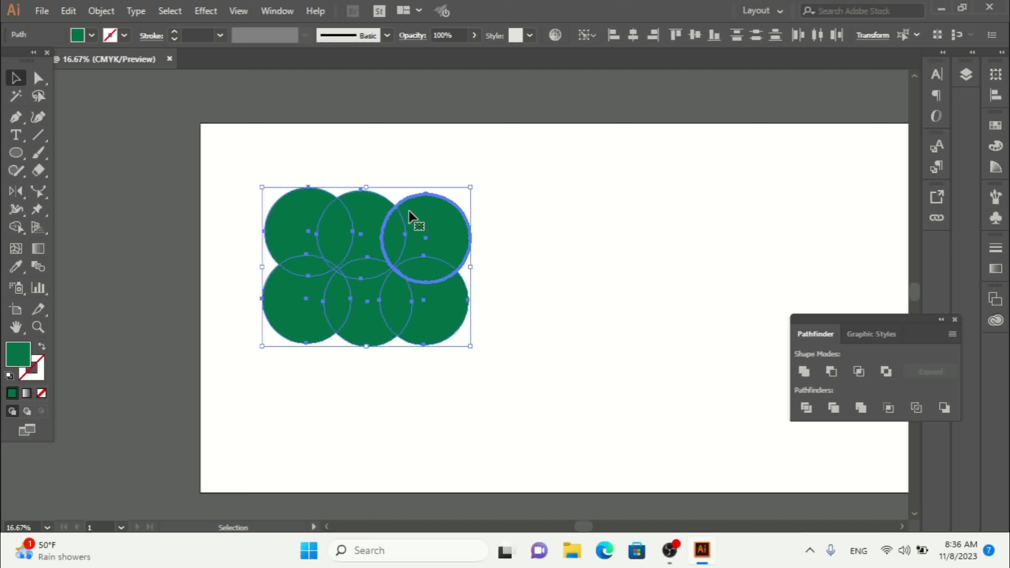
pyautogui.press('a')
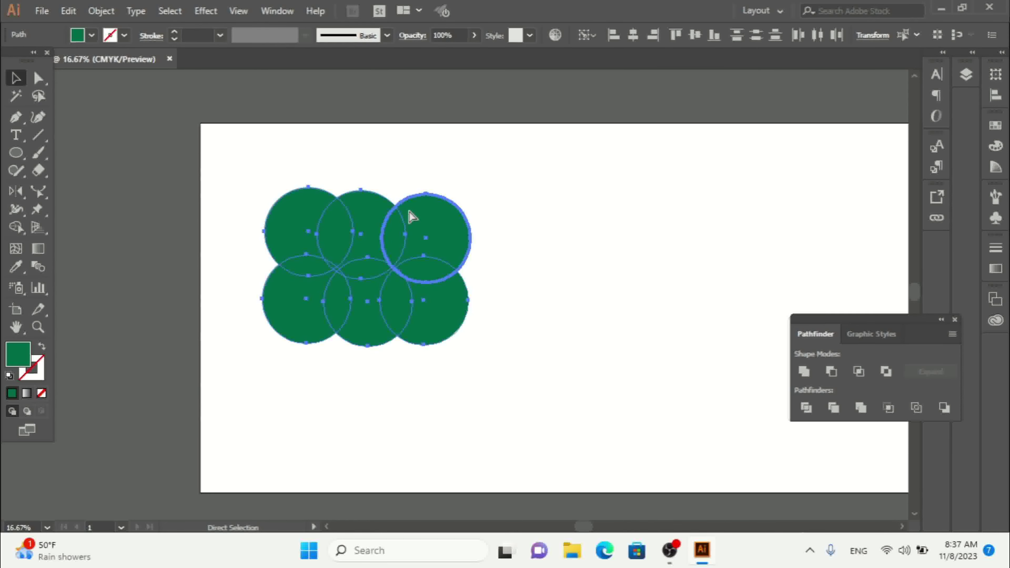
pyautogui.press('v')
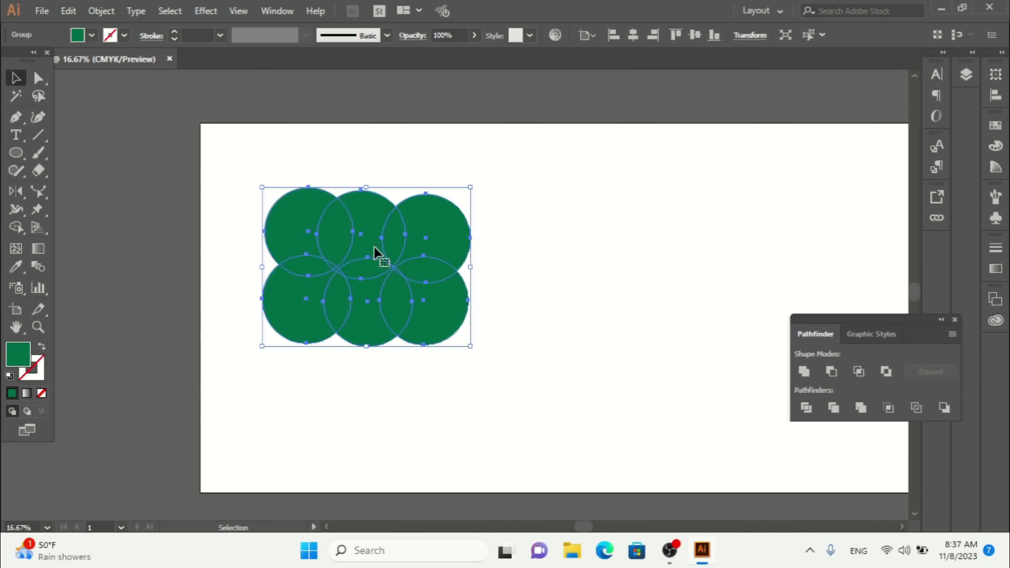
pyautogui.moveTo(378, 257); pyautogui.dragTo(377, 237)
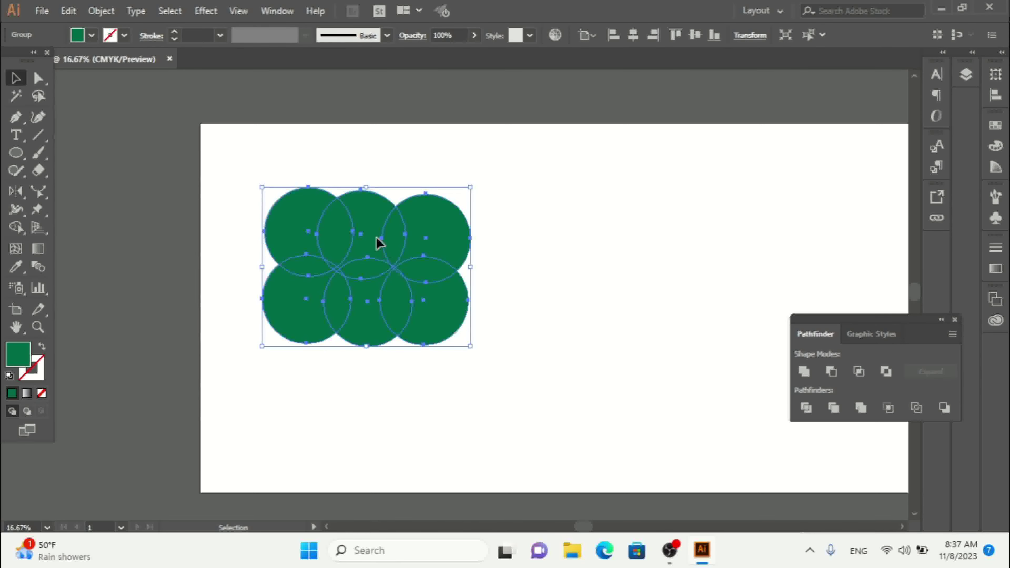
pyautogui.click(39, 194)
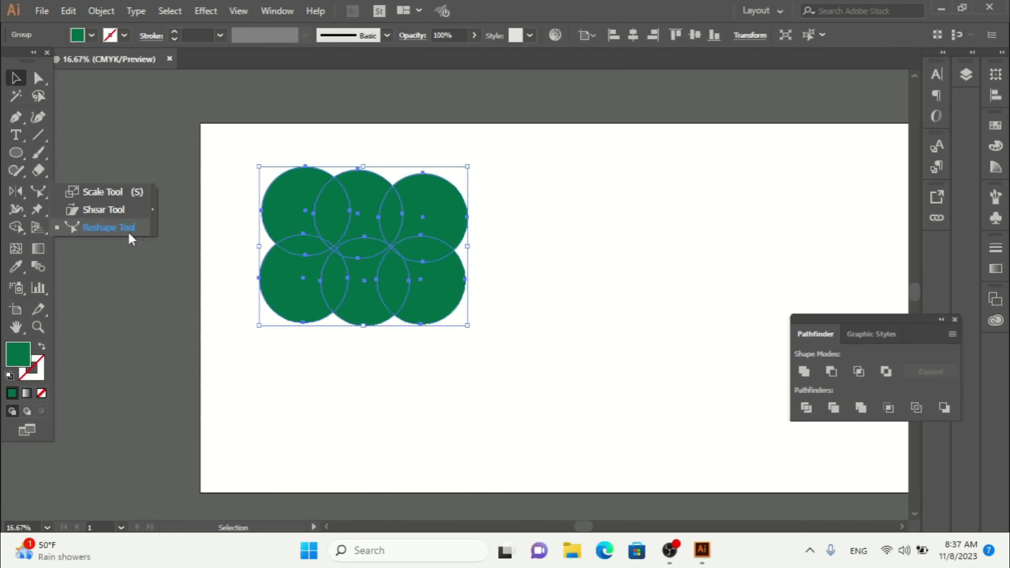